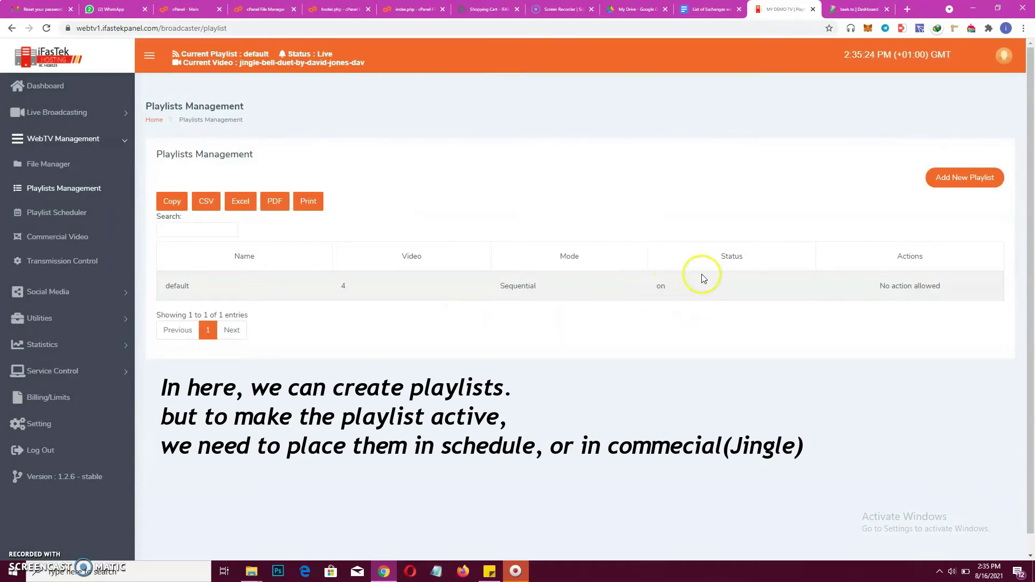
- Open the Add New Playlist form from Playlists Management
left_click(955, 181)
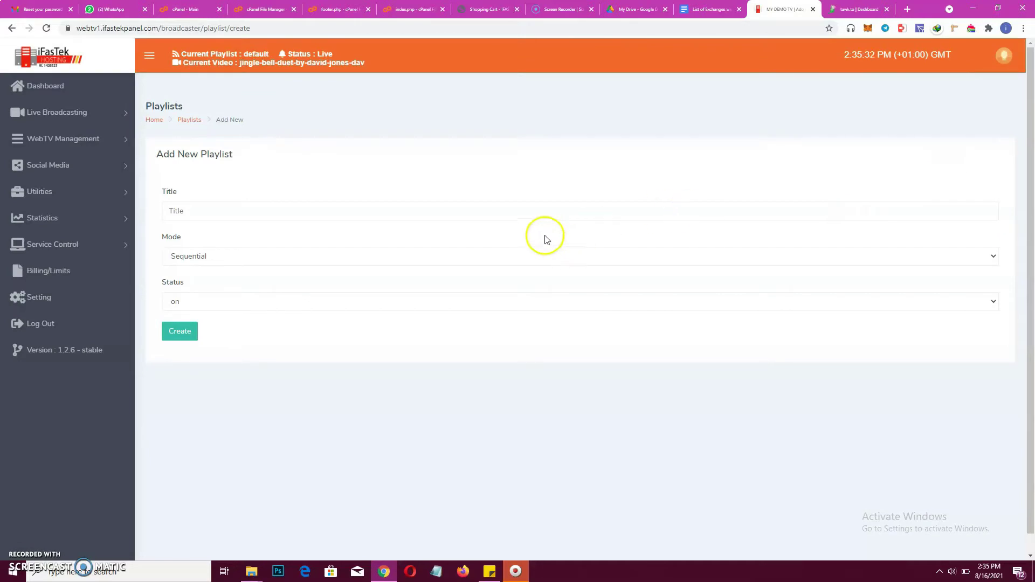
- Create the 'generalrotation' playlist (Sequential, on), removing the space from the rejected title
left_click(354, 212)
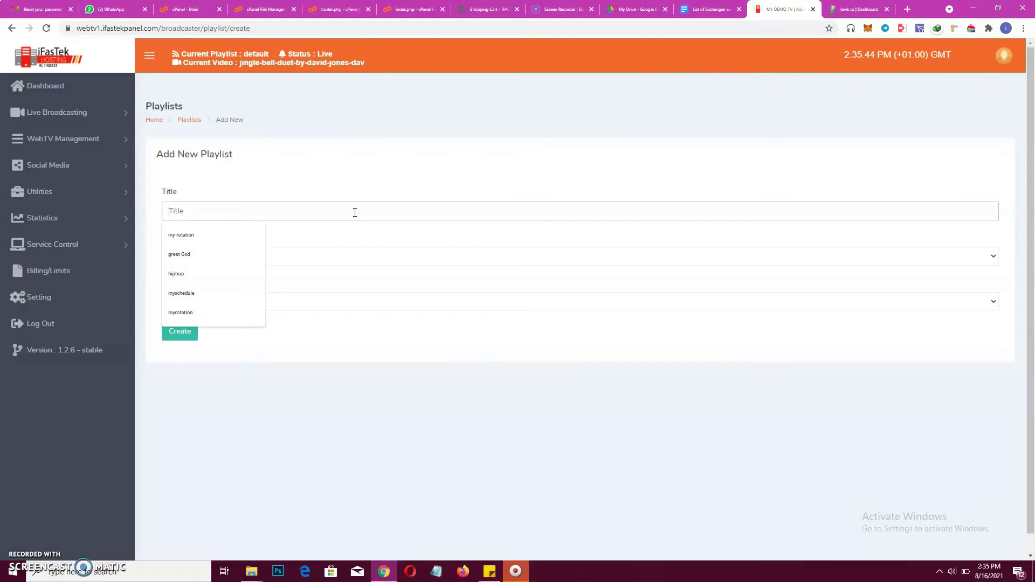
type("my")
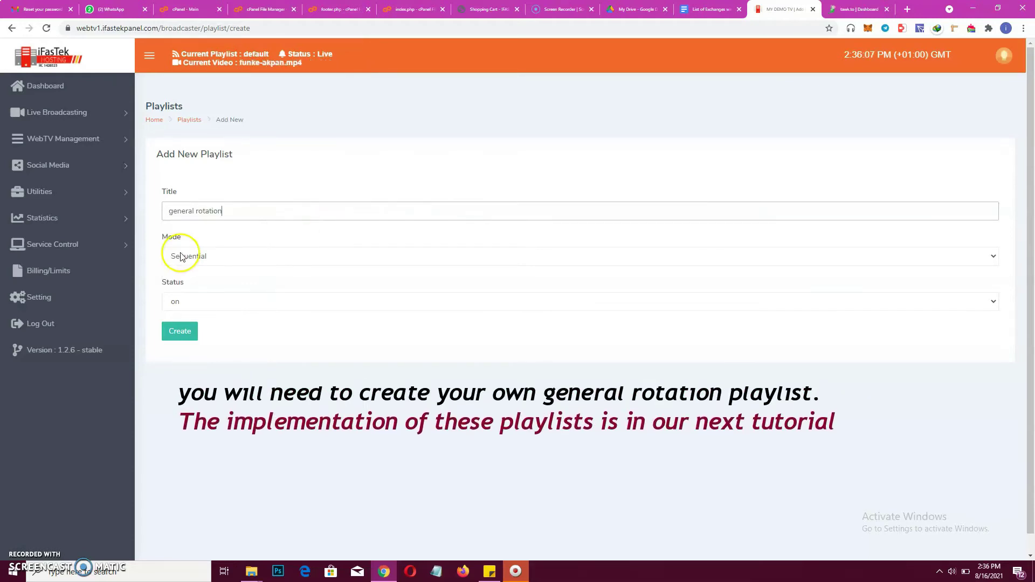
left_click(197, 258)
left_click(209, 259)
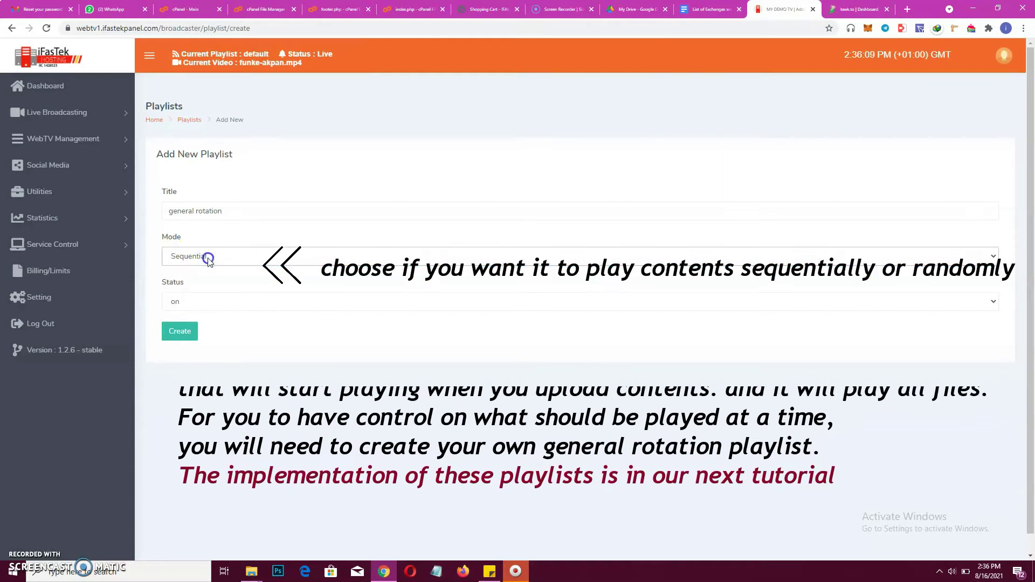
left_click(203, 307)
left_click(203, 305)
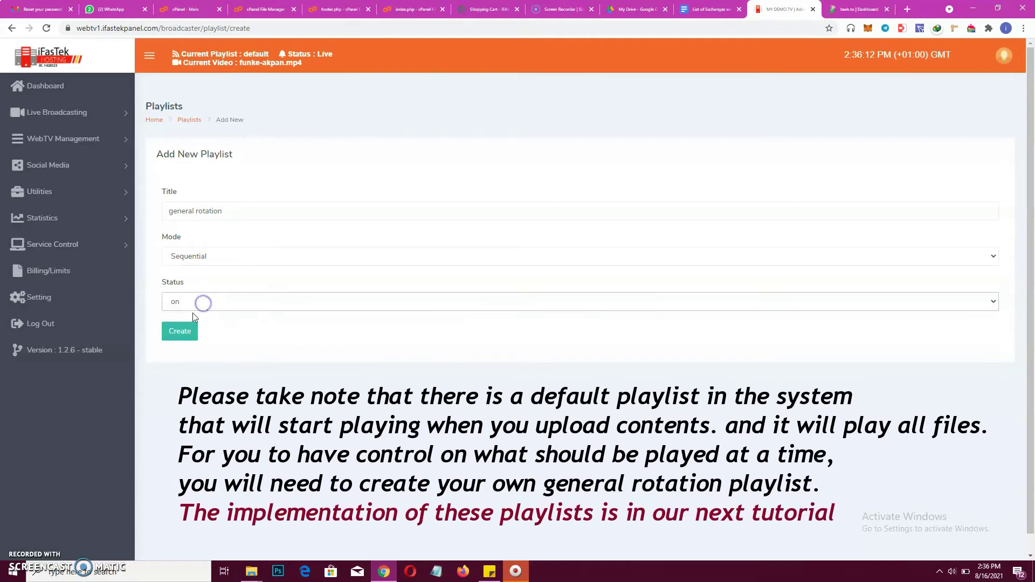
left_click(179, 334)
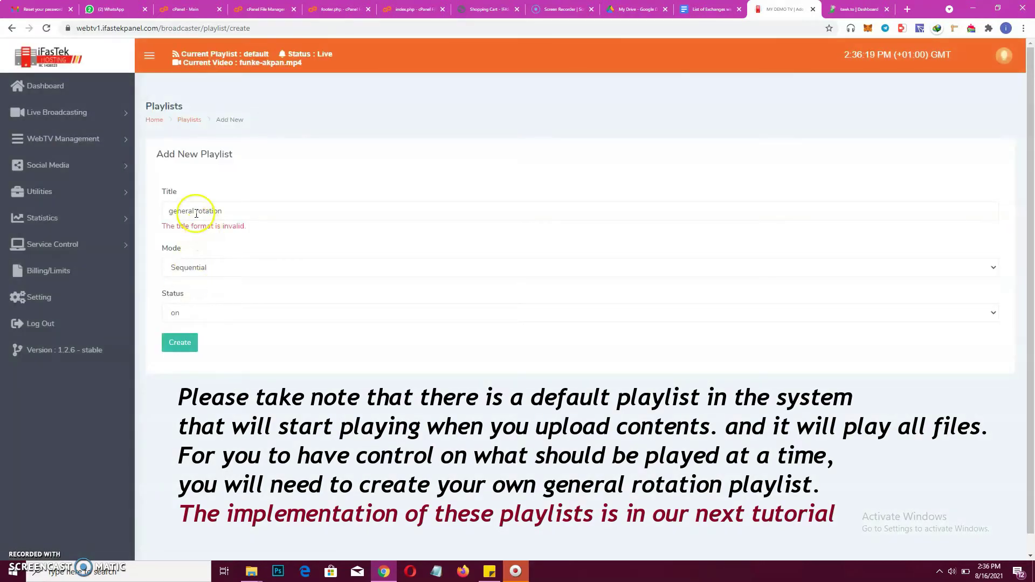
left_click(196, 213)
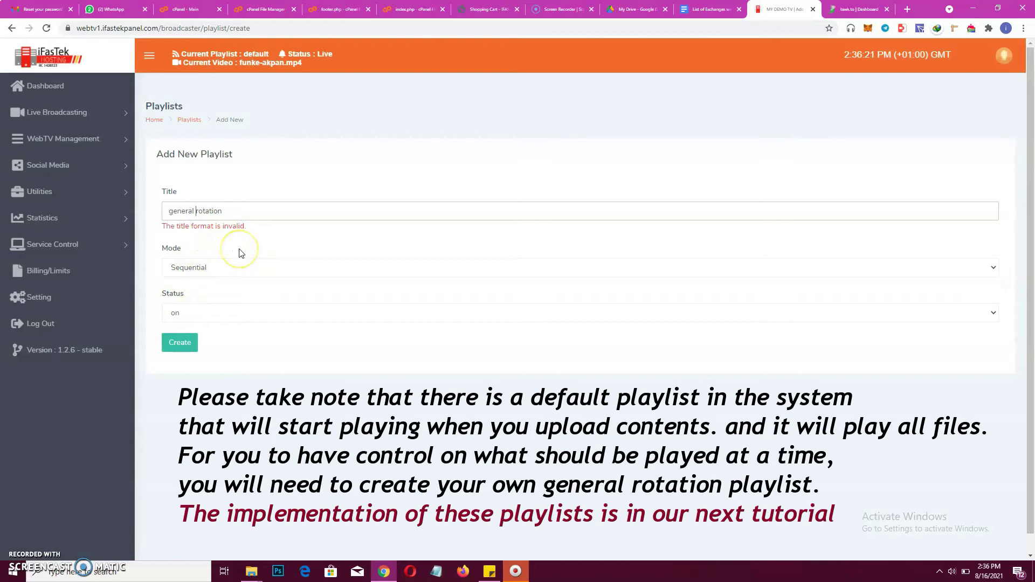
left_click(186, 348)
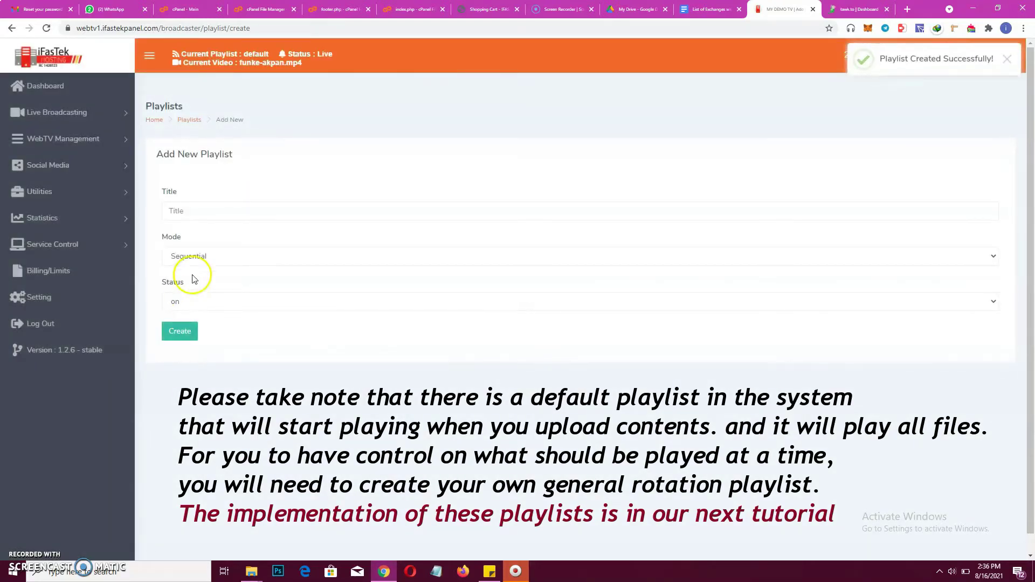
- Create a Sequential playlist titled 'jingles'
left_click(222, 220)
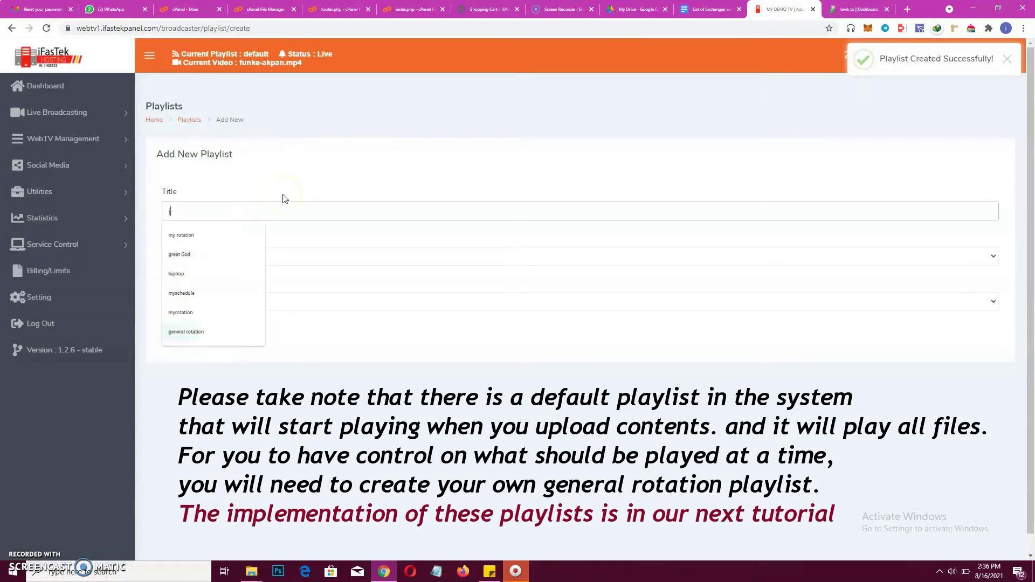
type("jingles")
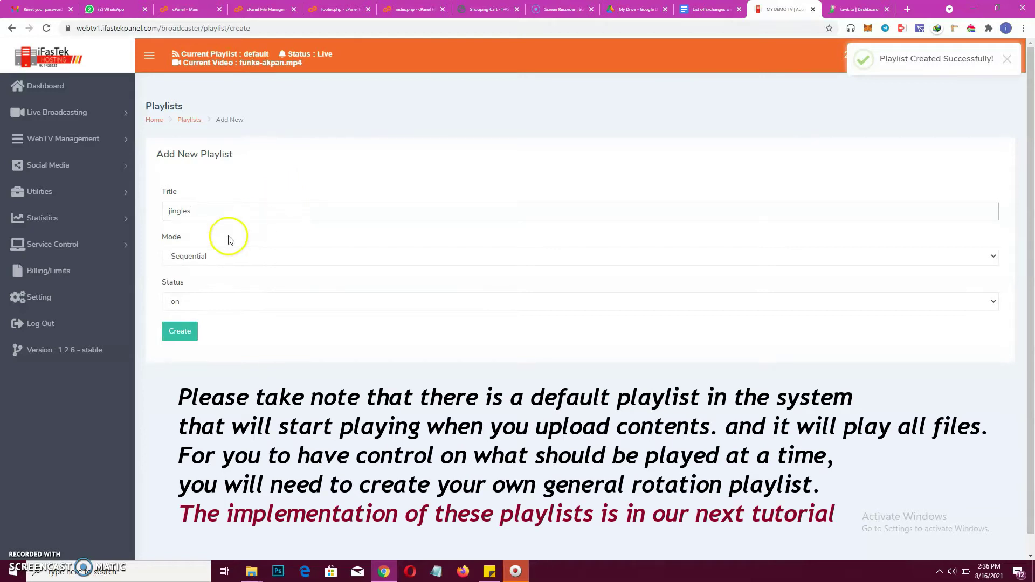
left_click(185, 334)
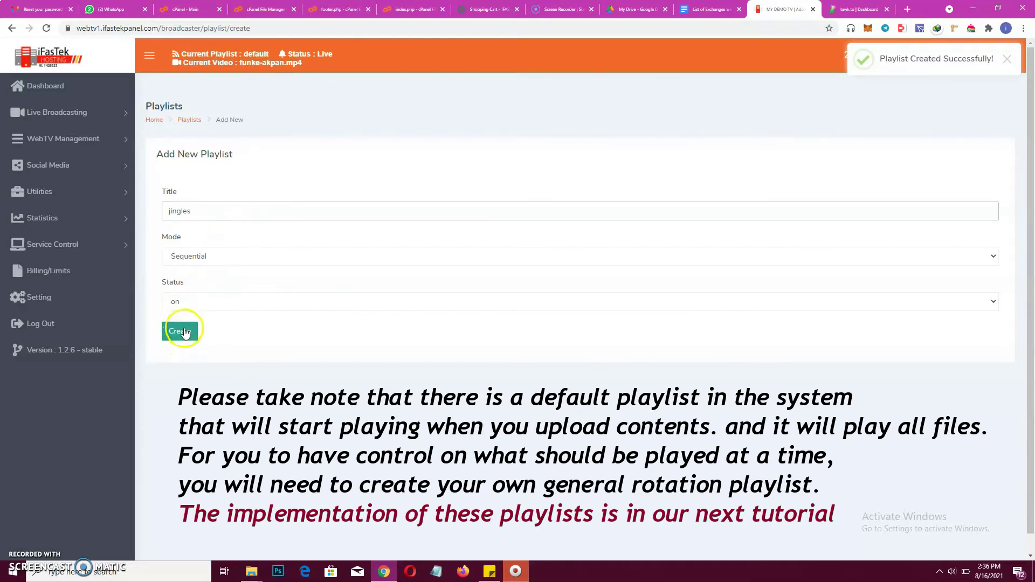
left_click(184, 332)
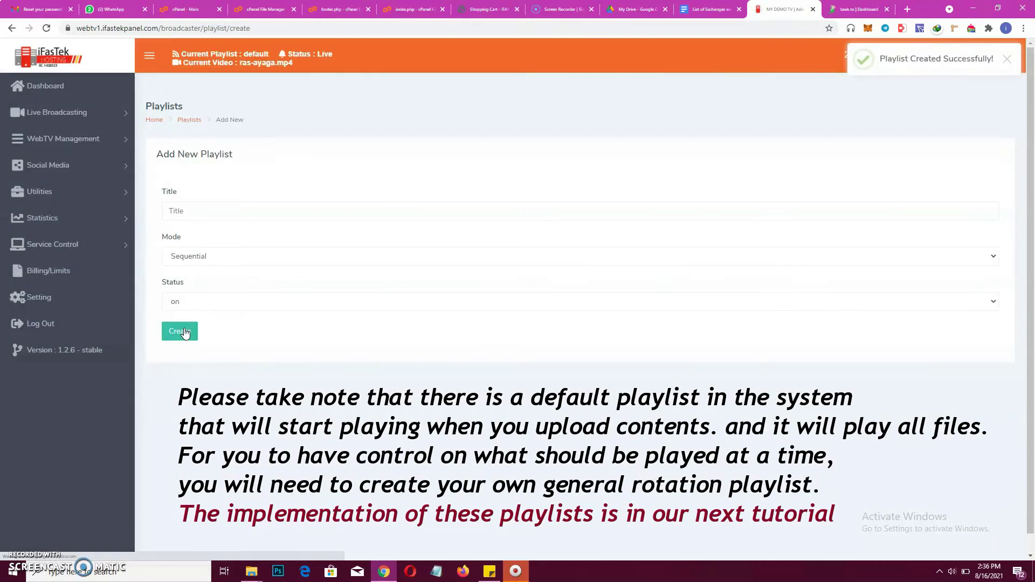
- Create a Sequential playlist titled 'mymessages'
left_click(209, 212)
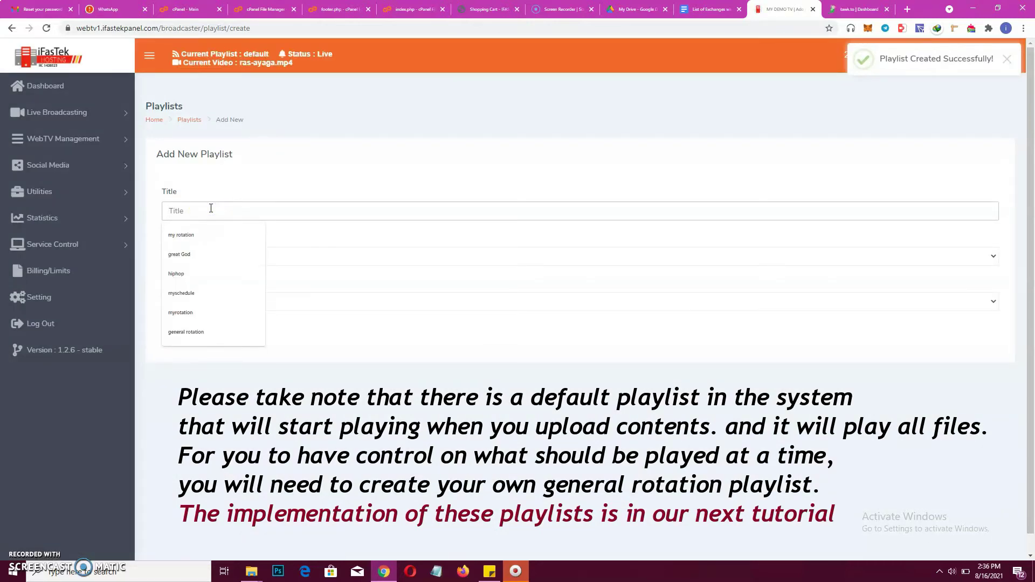
type("mymessages")
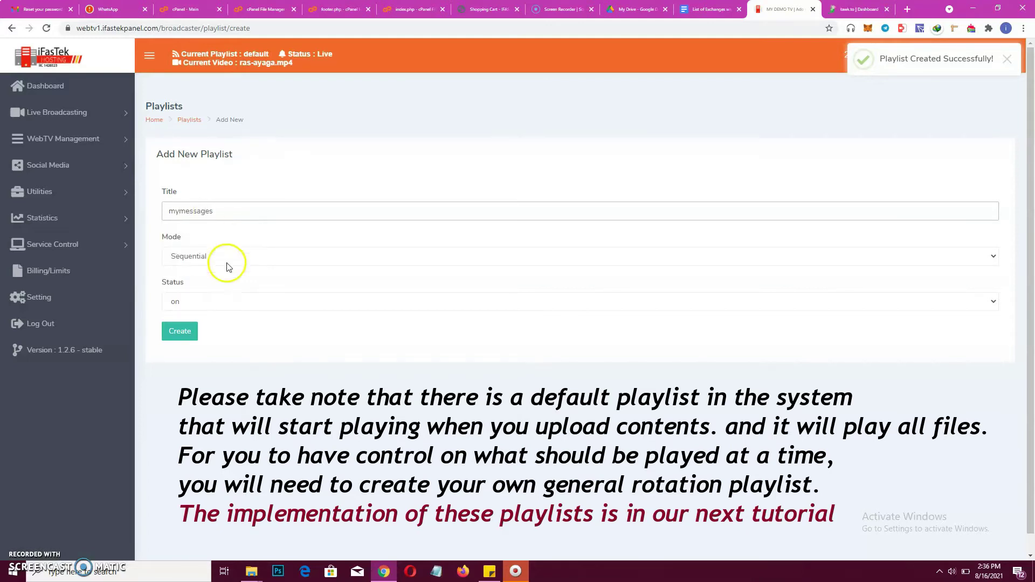
left_click(179, 332)
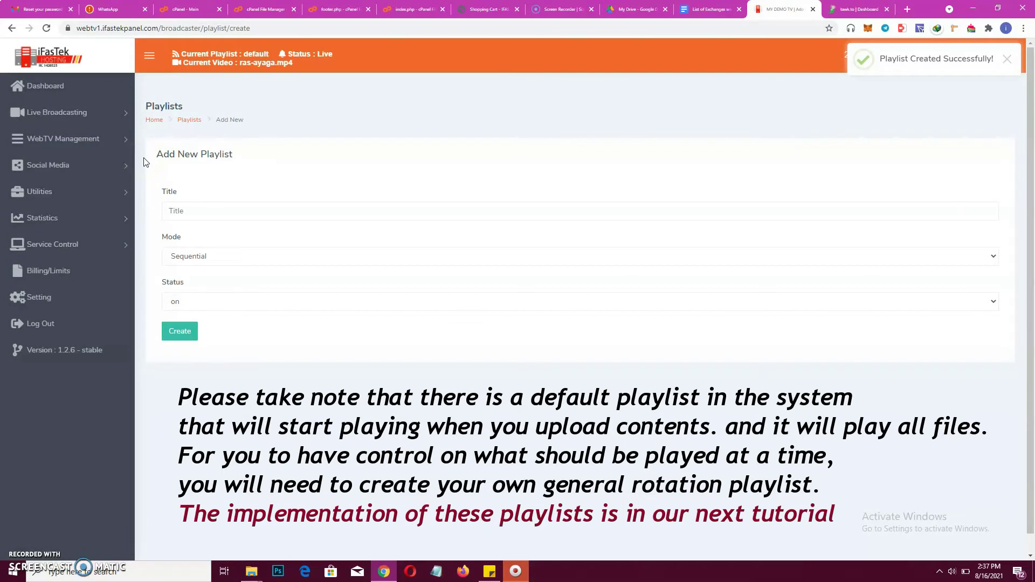
left_click(109, 145)
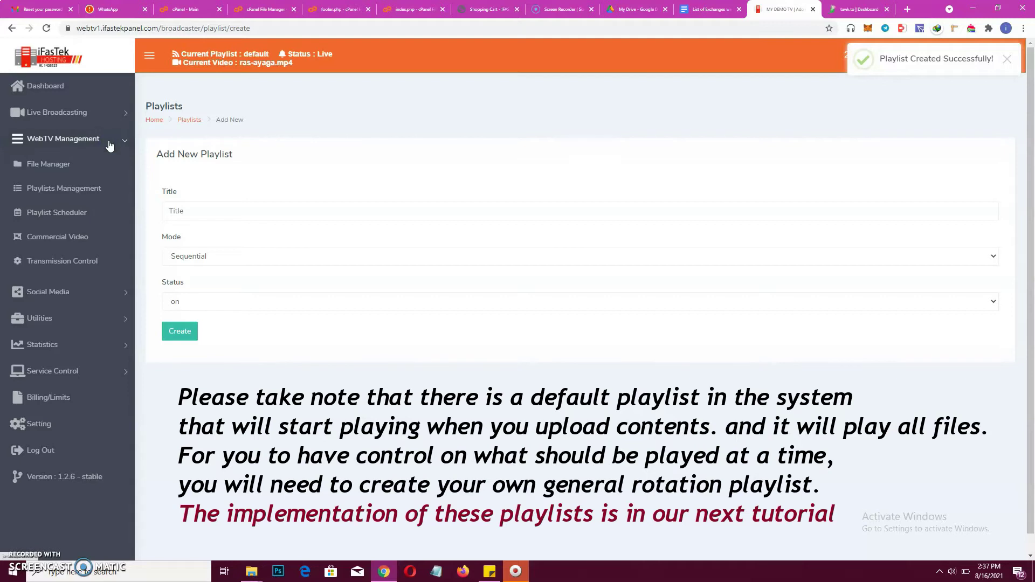
- Return to the playlist table showing generalrotation, jingles and mymessages with 0 videos each
left_click(69, 190)
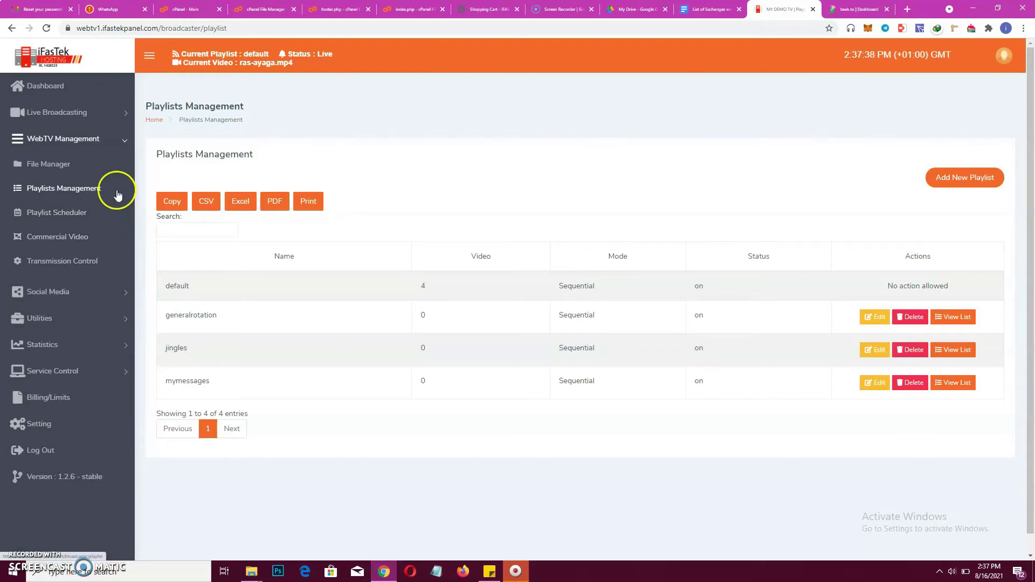
- In File Manager, select the jingle-bell, ras-ayaga.mp4 and raskimono-inocent-people.mp4 videos for a playlist
left_click(56, 167)
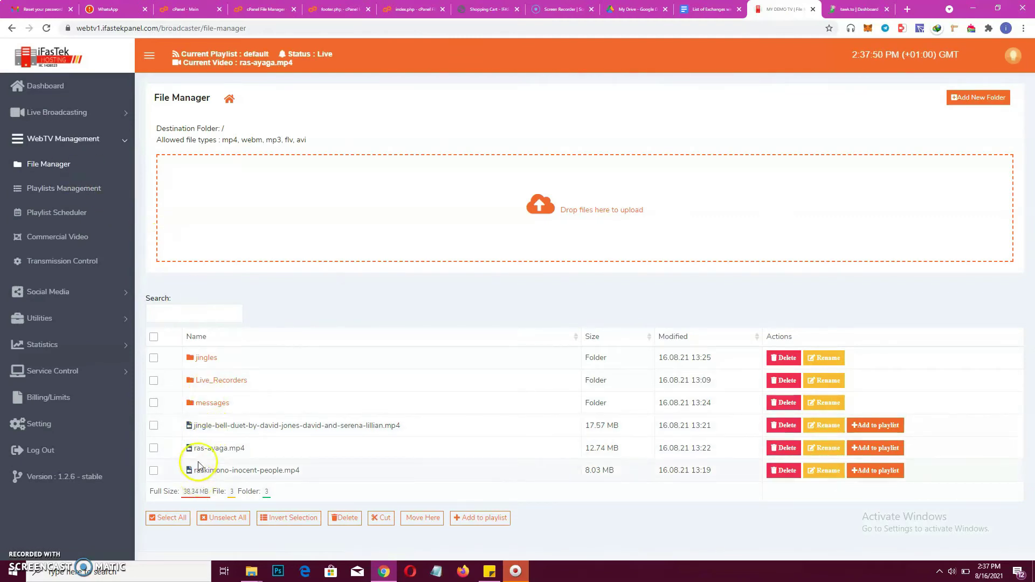
left_click(154, 426)
left_click(154, 449)
left_click(154, 471)
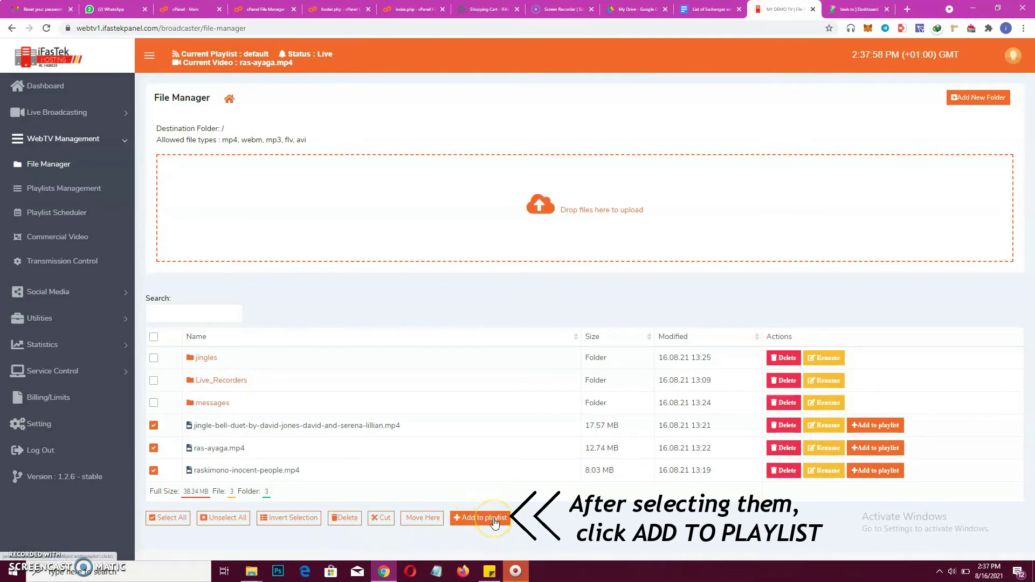
left_click(495, 522)
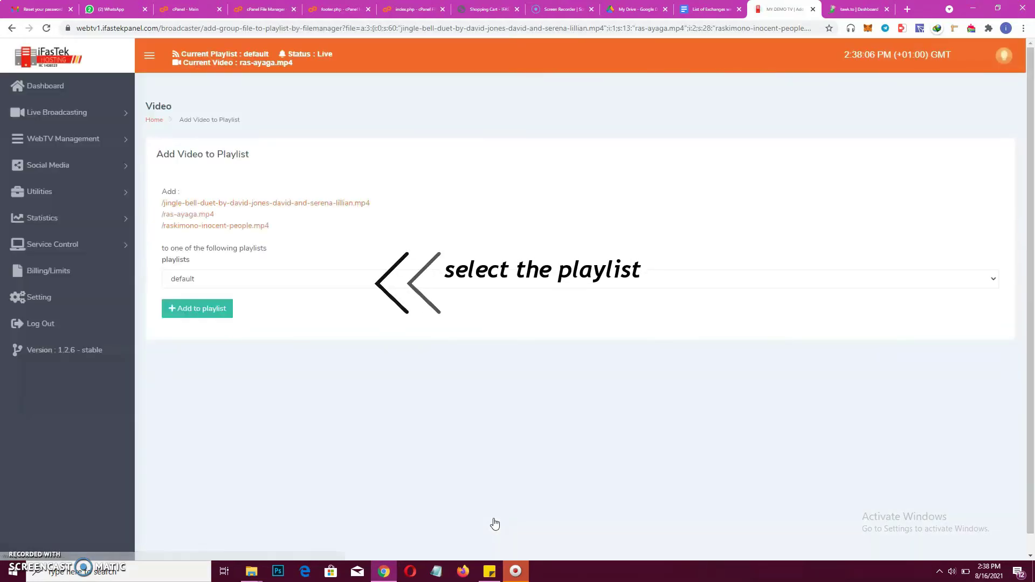
- Add the three selected videos to the generalrotation playlist
left_click(318, 279)
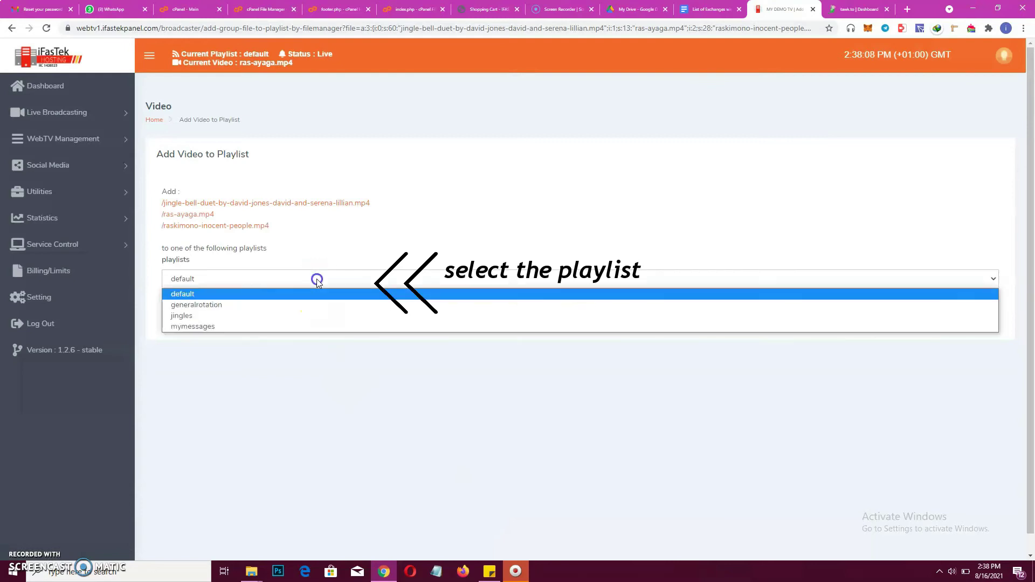
left_click(267, 305)
left_click(209, 312)
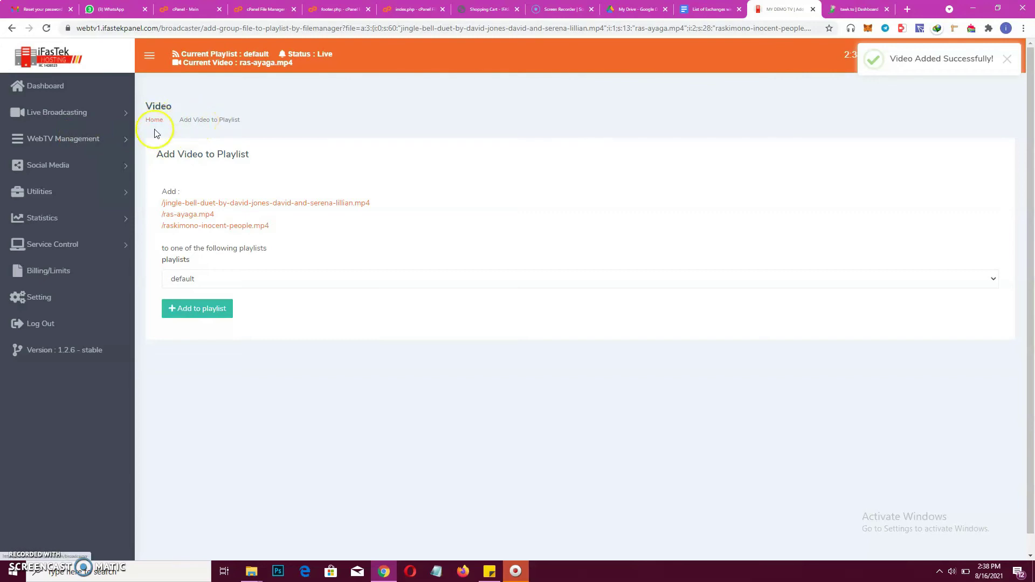
left_click(85, 143)
- In File Manager's jingles folder, select funke-akpan.mp4 to add to a playlist
left_click(70, 168)
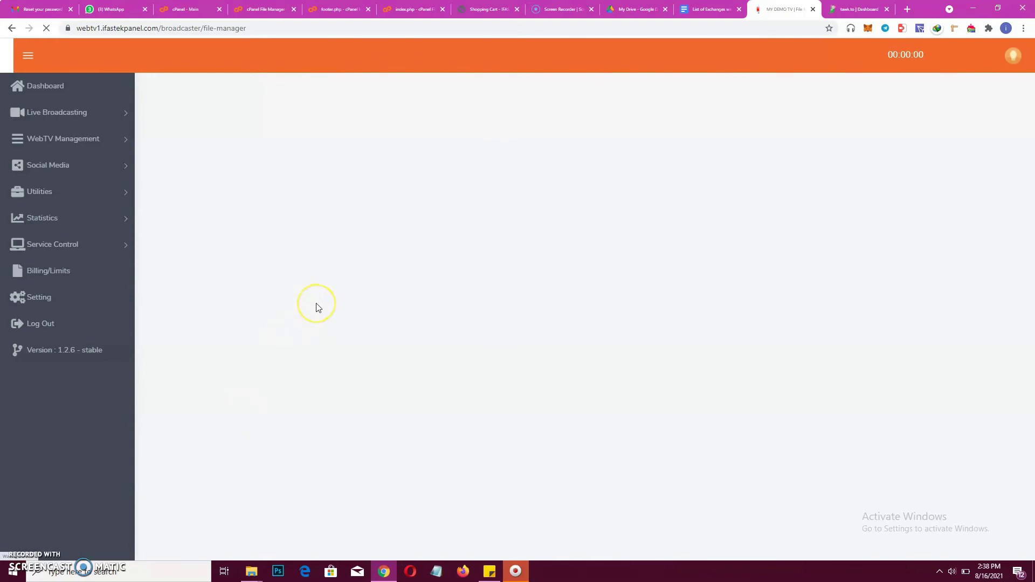
left_click(231, 351)
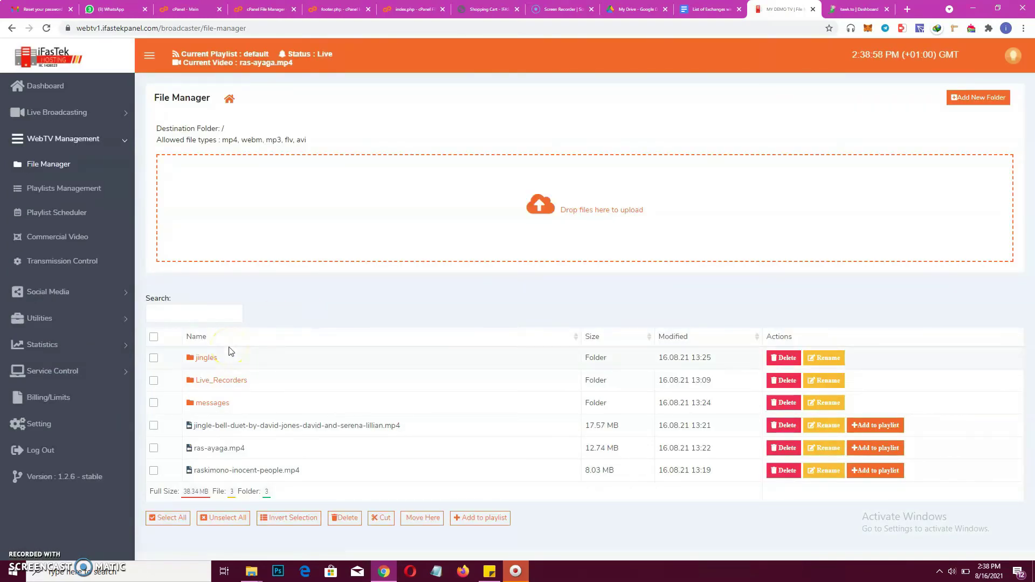
left_click(161, 360)
left_click(202, 360)
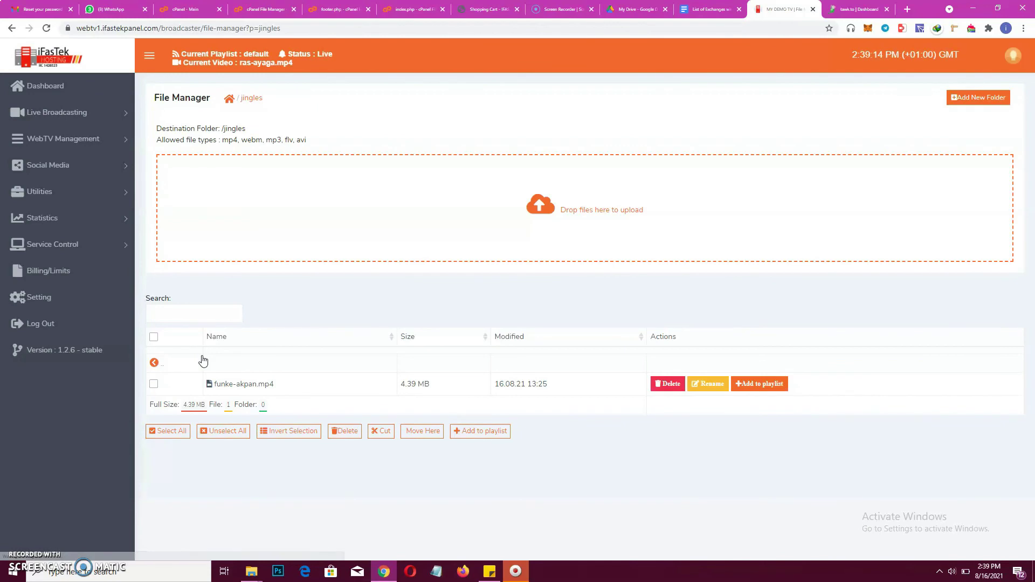
left_click(154, 384)
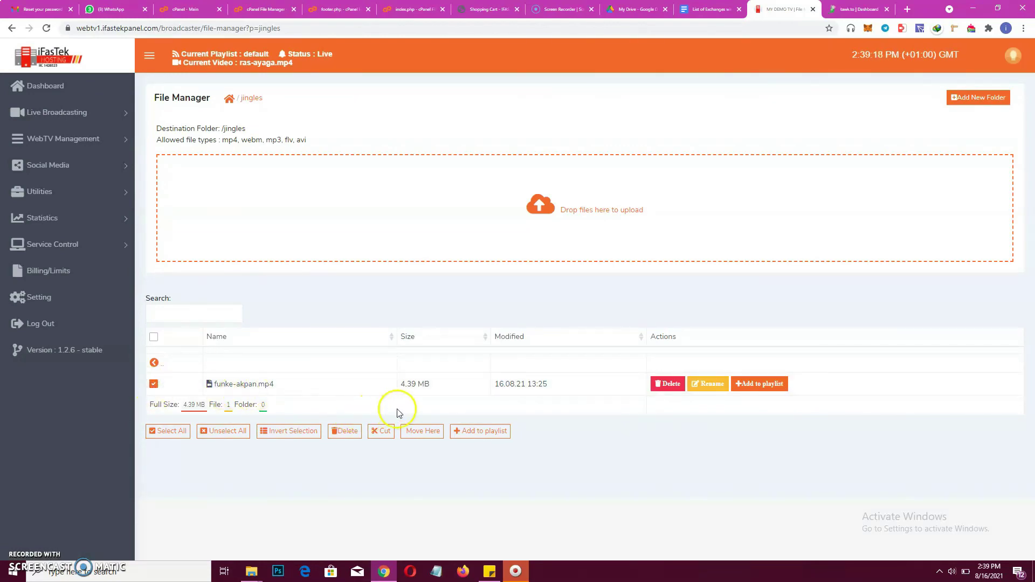
left_click(487, 438)
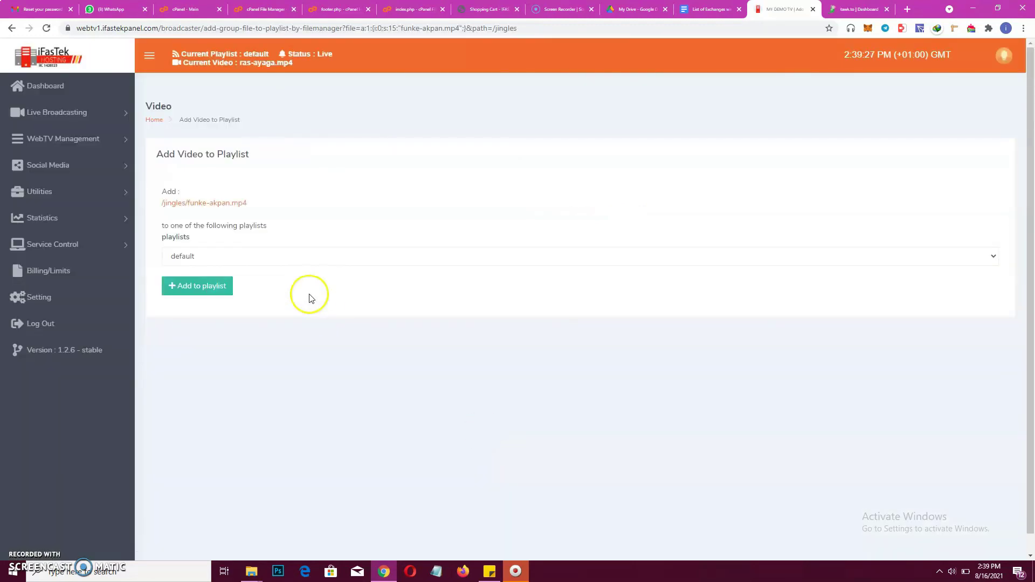
- Add funke-akpan.mp4 to the jingles playlist, then return to File Manager
left_click(282, 262)
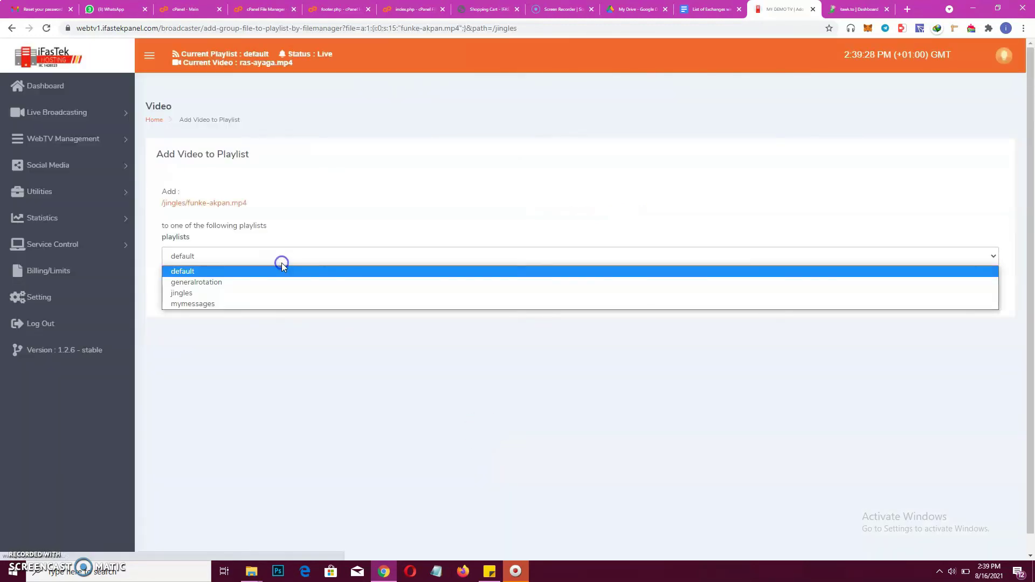
left_click(277, 293)
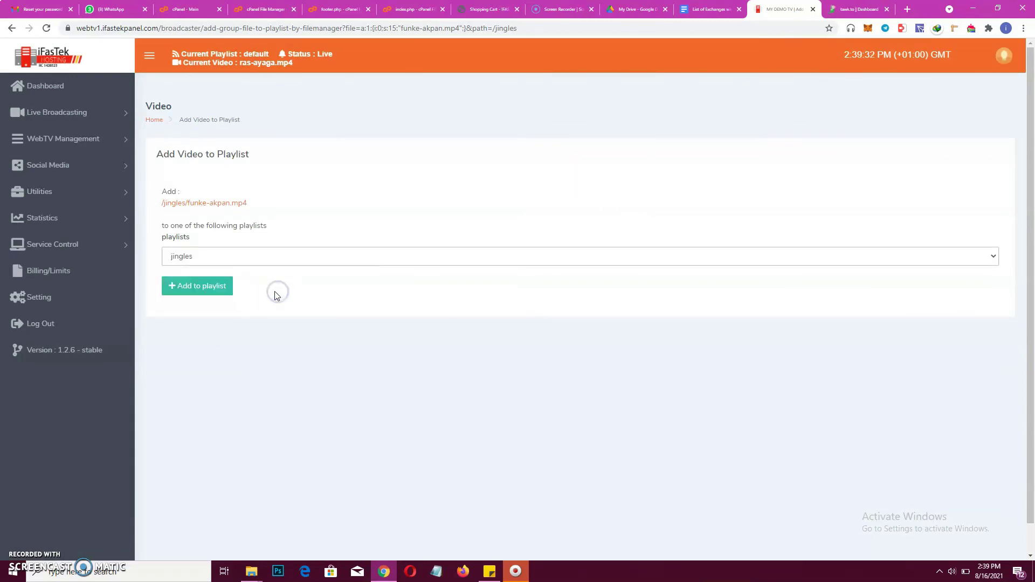
left_click(208, 289)
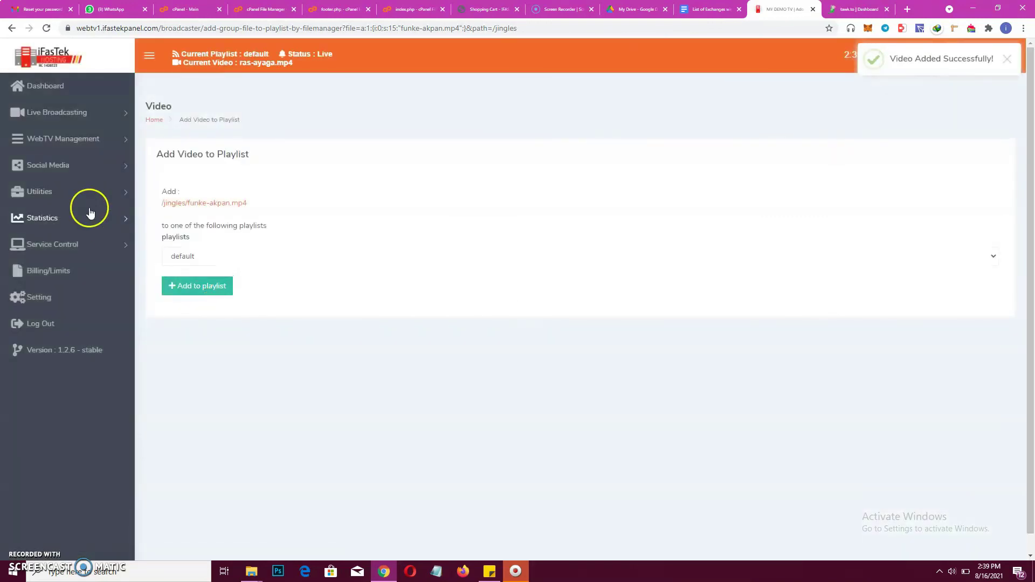
left_click(90, 142)
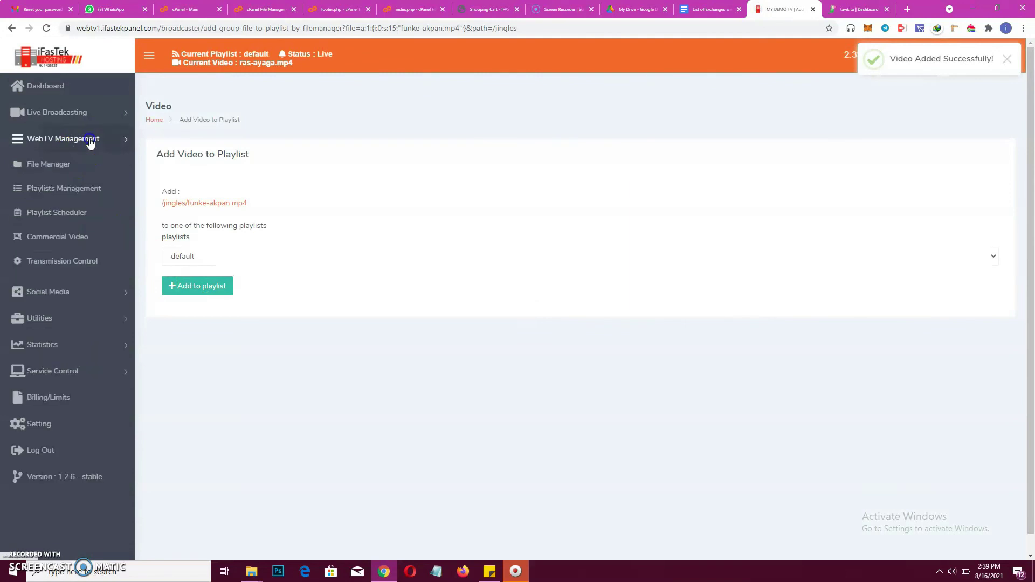
left_click(70, 170)
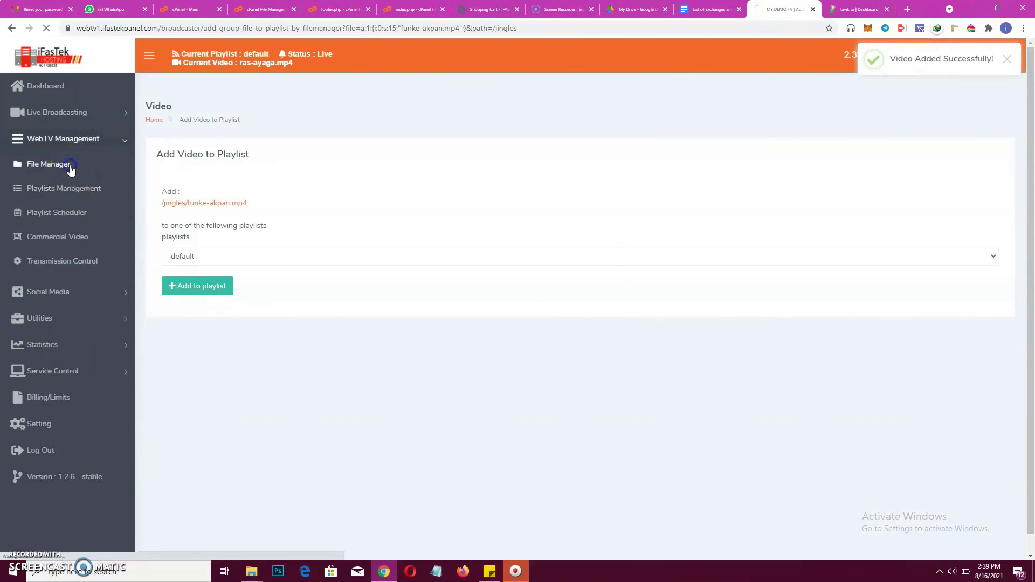